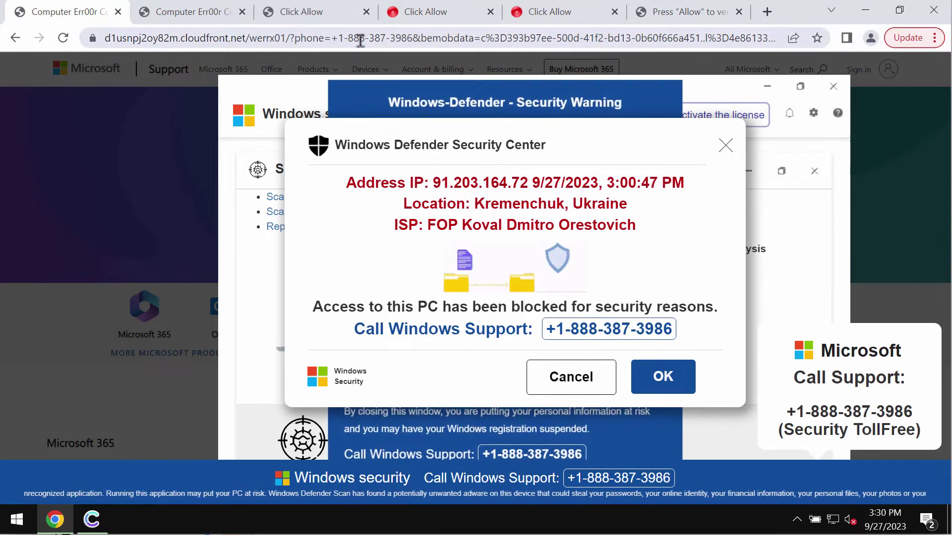
Navigate Chrome from the fake support page to combocleaner.com, then minimize the browser.
{"action": "left_click", "coordinate": [360, 42]}
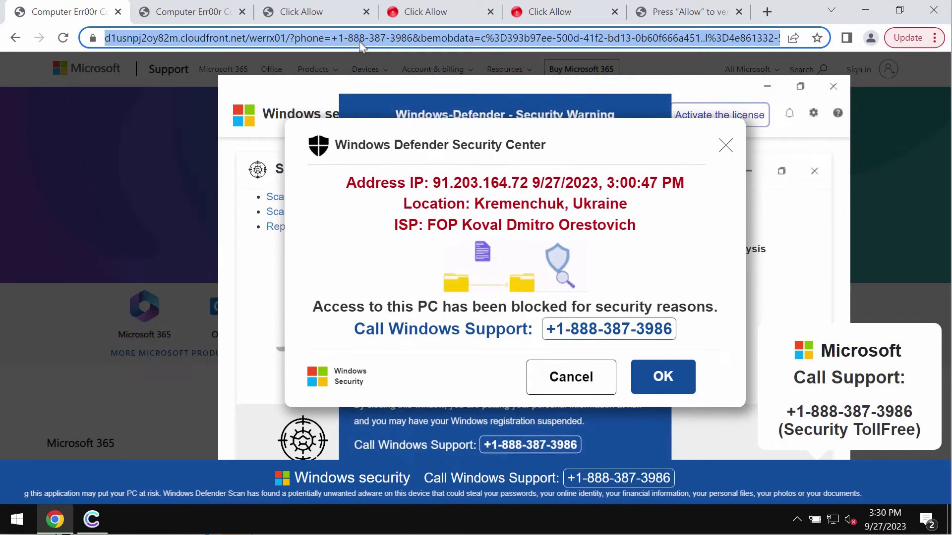
{"action": "type", "text": "combocleaner.com"}
{"action": "key", "text": "Return"}
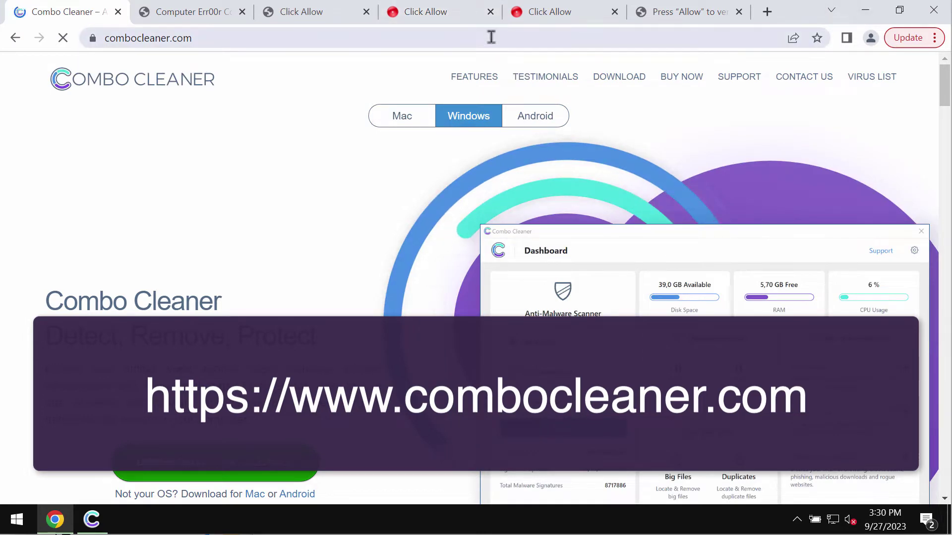
{"action": "left_click", "coordinate": [491, 37]}
Hide the browser and nudge the Combo Cleaner window into place on the desktop.
{"action": "left_click", "coordinate": [865, 9]}
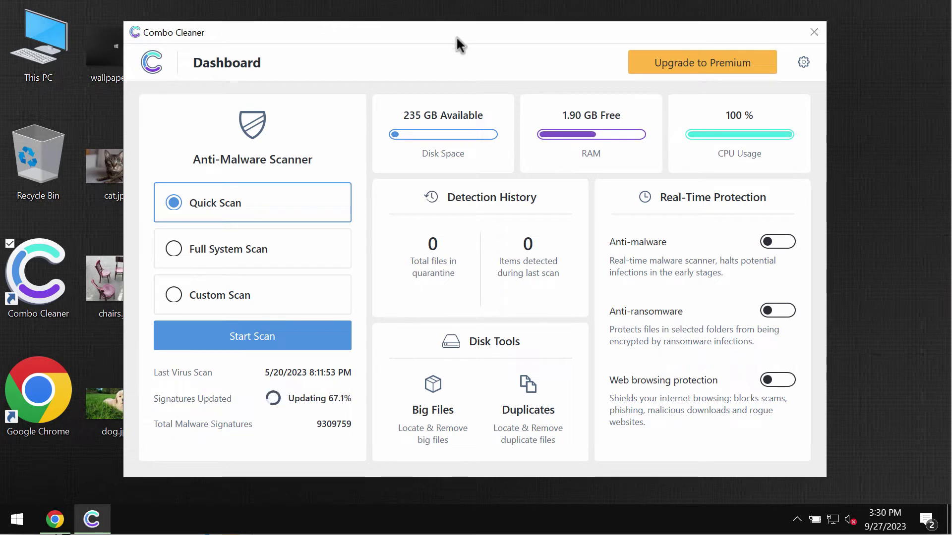
{"action": "left_click_drag", "start_coordinate": [456, 35], "coordinate": [458, 43]}
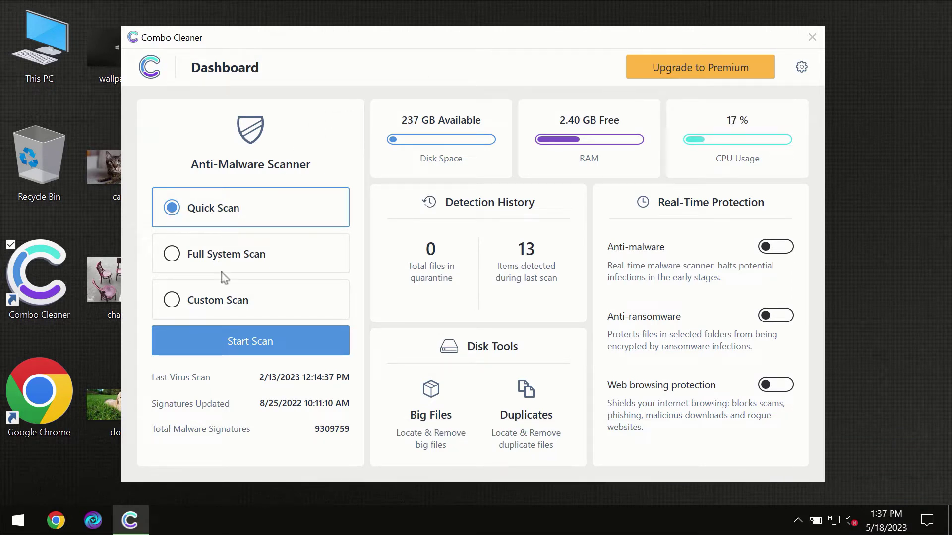
Start a Quick Scan for malware and let it run.
{"action": "left_click", "coordinate": [244, 349]}
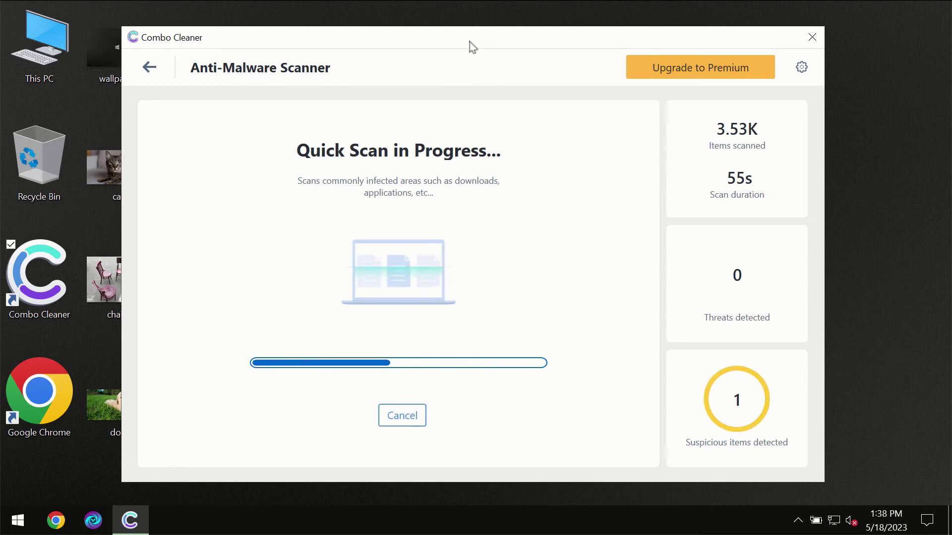
Review the Anti-Ransomware settings, then return to the dashboard while the scan continues.
{"action": "left_click", "coordinate": [805, 68]}
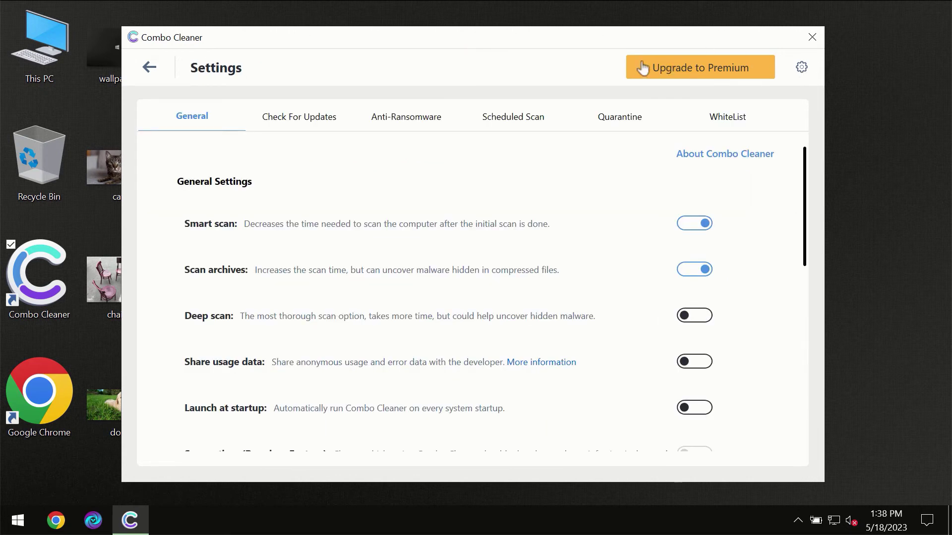
{"action": "left_click", "coordinate": [400, 126]}
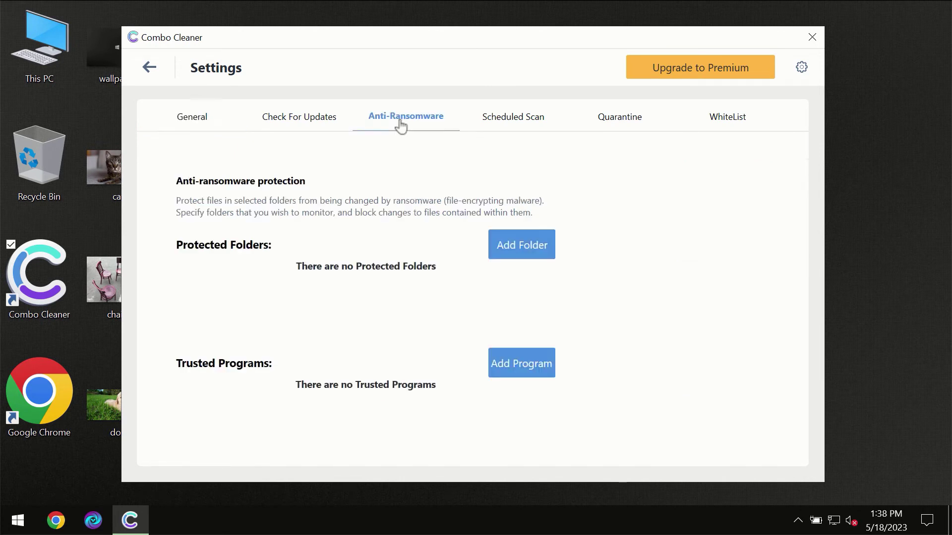
{"action": "left_click", "coordinate": [151, 72]}
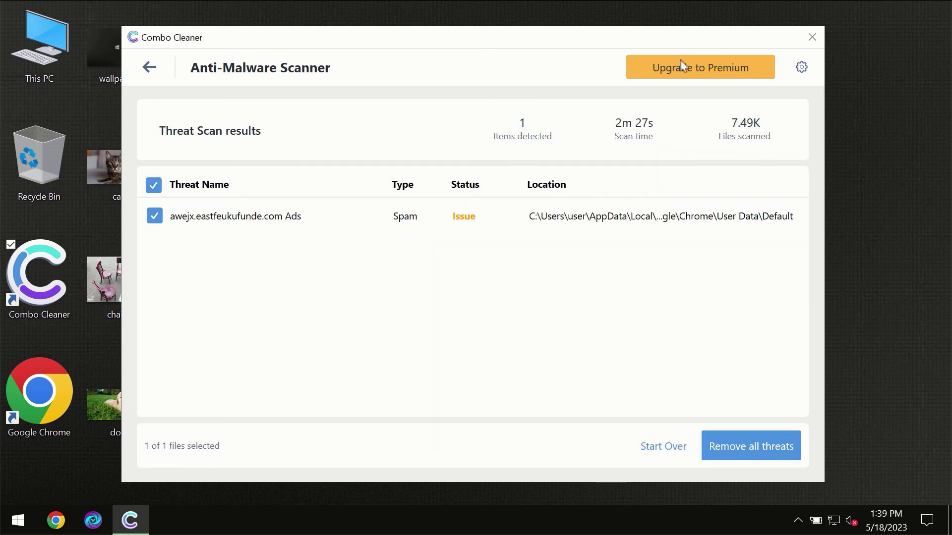
Bring up the Get Combo Cleaner Premium upgrade page from the scan results.
{"action": "left_click", "coordinate": [684, 72]}
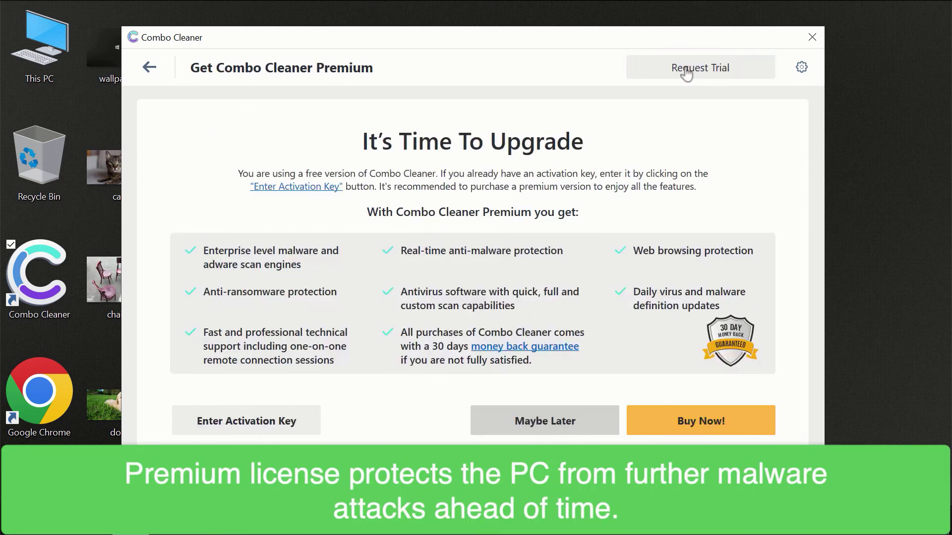